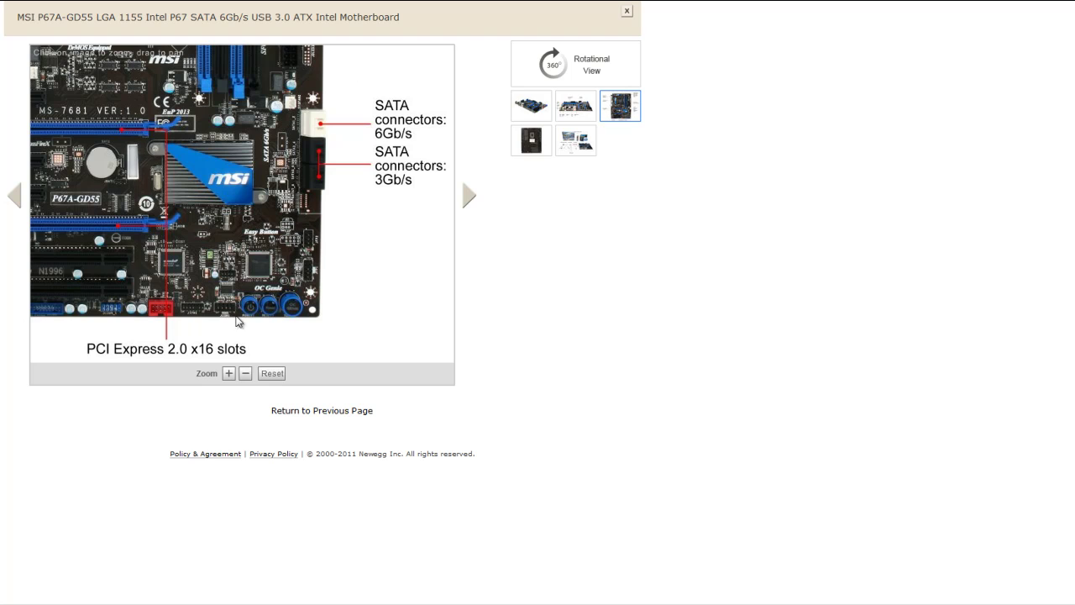
Zoom further into the MSI P67A-GD55 photo toward its SATA connector labels
click(228, 373)
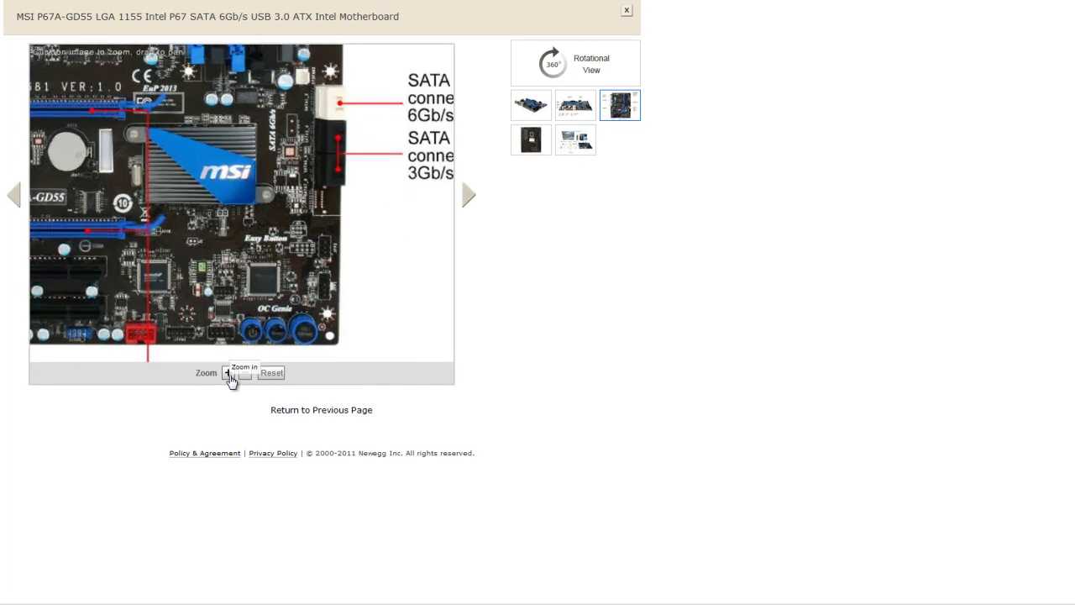